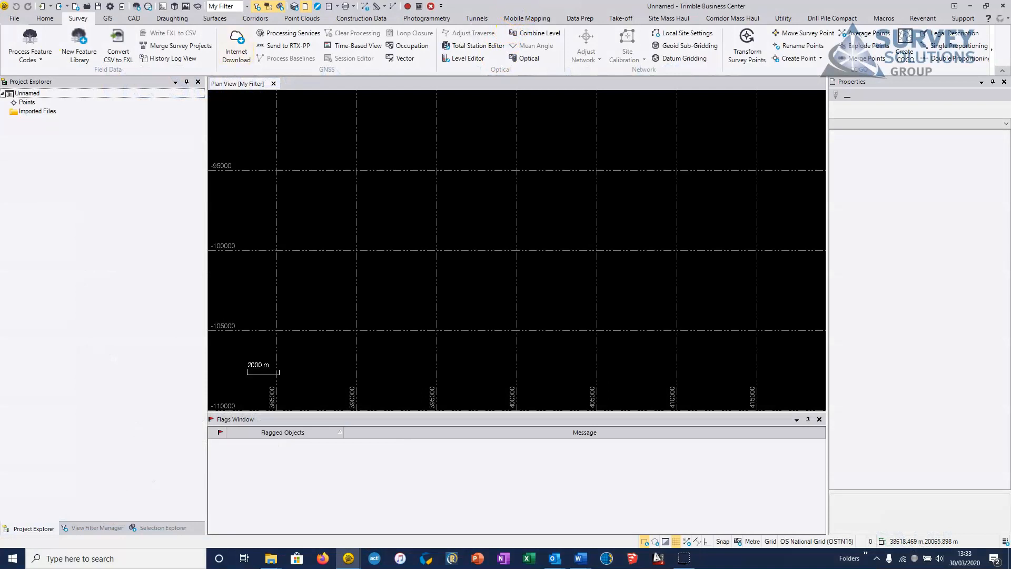
Create a new project from the SSS Ordnance Survey template.
{"action": "left_click", "coordinate": [16, 19]}
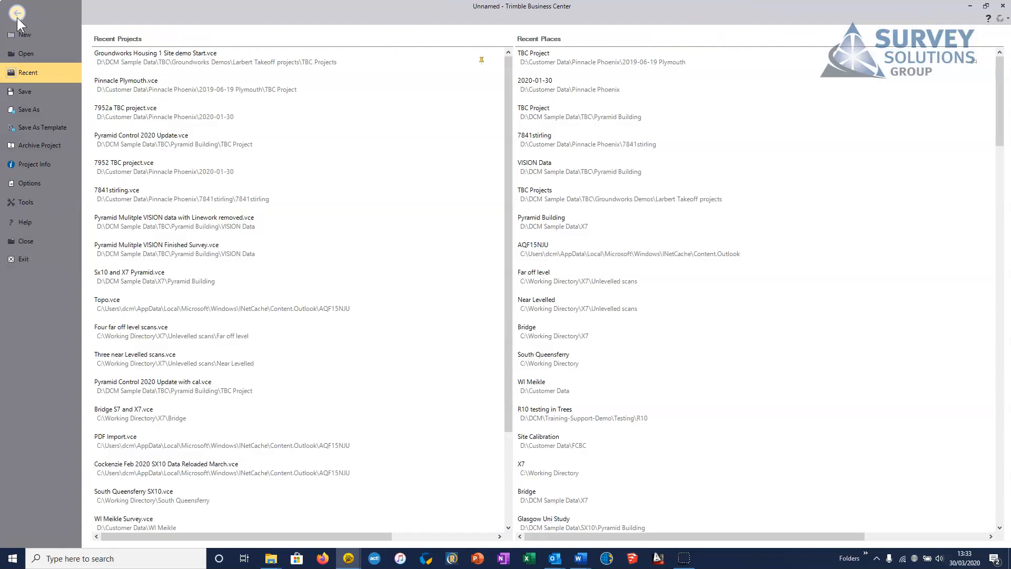
{"action": "left_click", "coordinate": [19, 34]}
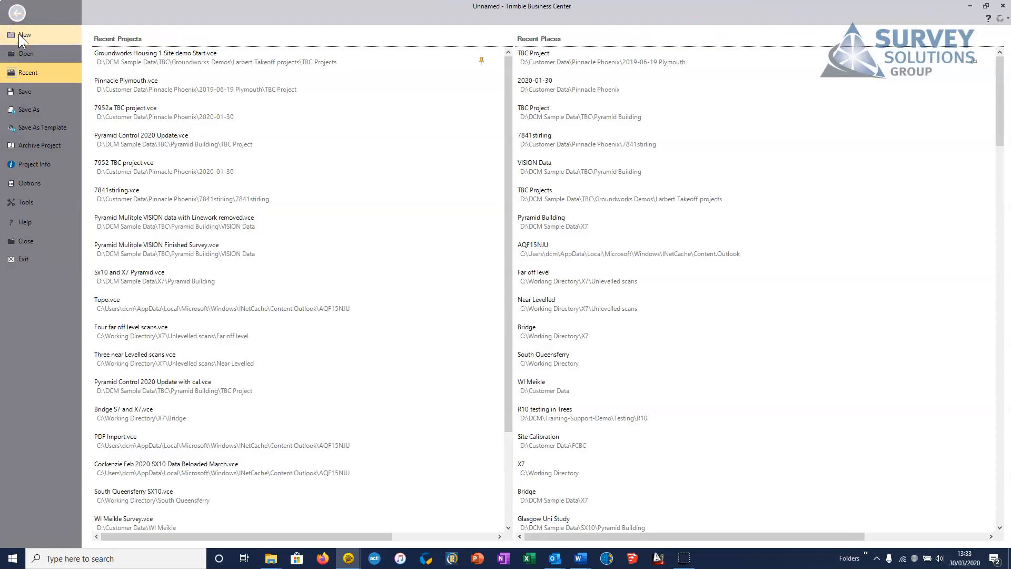
{"action": "left_click", "coordinate": [129, 196]}
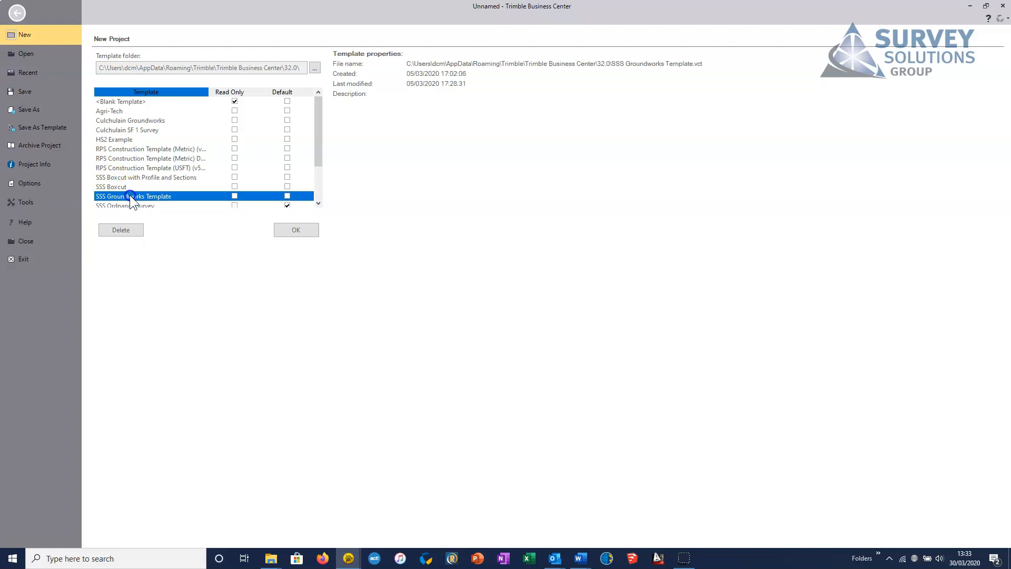
{"action": "scroll", "coordinate": [130, 195], "scroll_direction": "down", "scroll_amount": 2}
{"action": "left_click", "coordinate": [125, 148]}
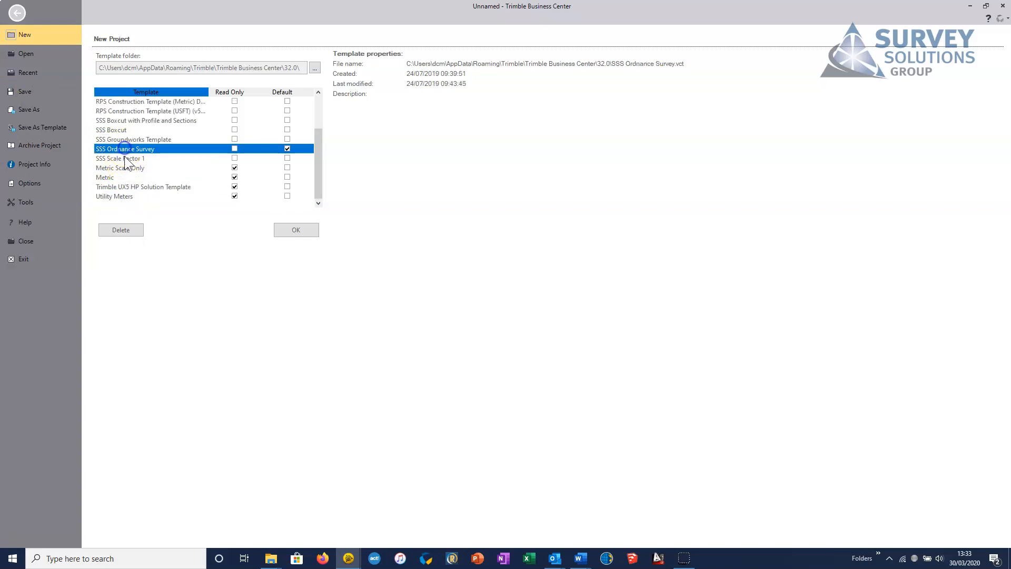
{"action": "left_click", "coordinate": [125, 158]}
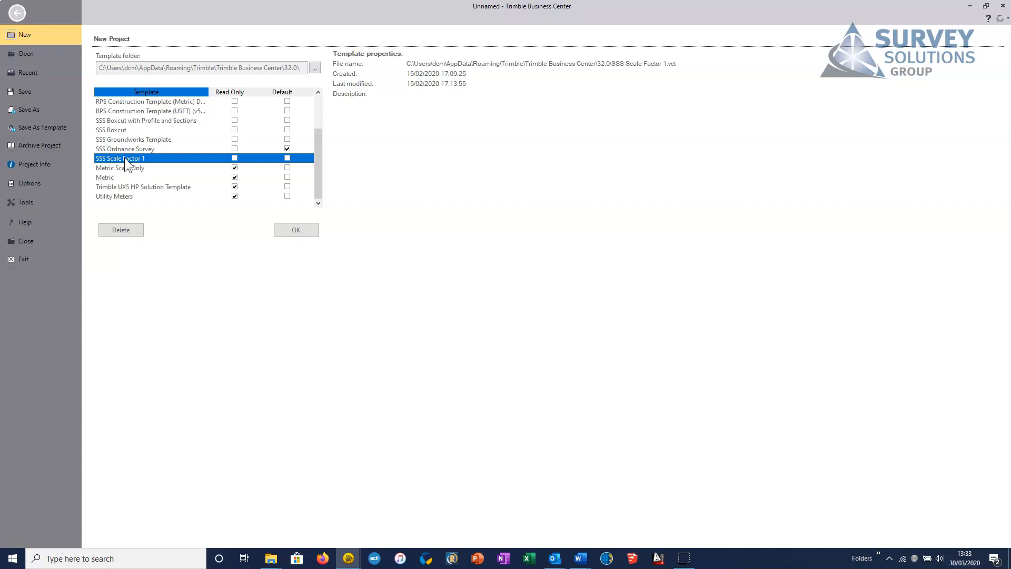
{"action": "left_click", "coordinate": [126, 149]}
{"action": "left_click", "coordinate": [132, 157]}
{"action": "left_click", "coordinate": [126, 149]}
{"action": "left_click", "coordinate": [129, 158]}
{"action": "left_click", "coordinate": [132, 150]}
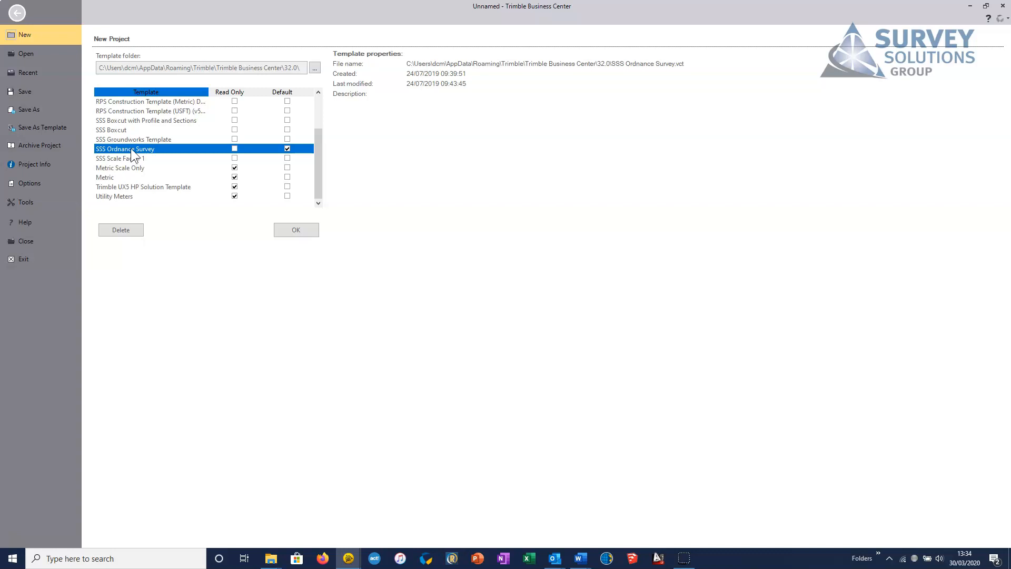
{"action": "left_click", "coordinate": [136, 158]}
{"action": "left_click", "coordinate": [134, 150]}
{"action": "left_click", "coordinate": [294, 230]}
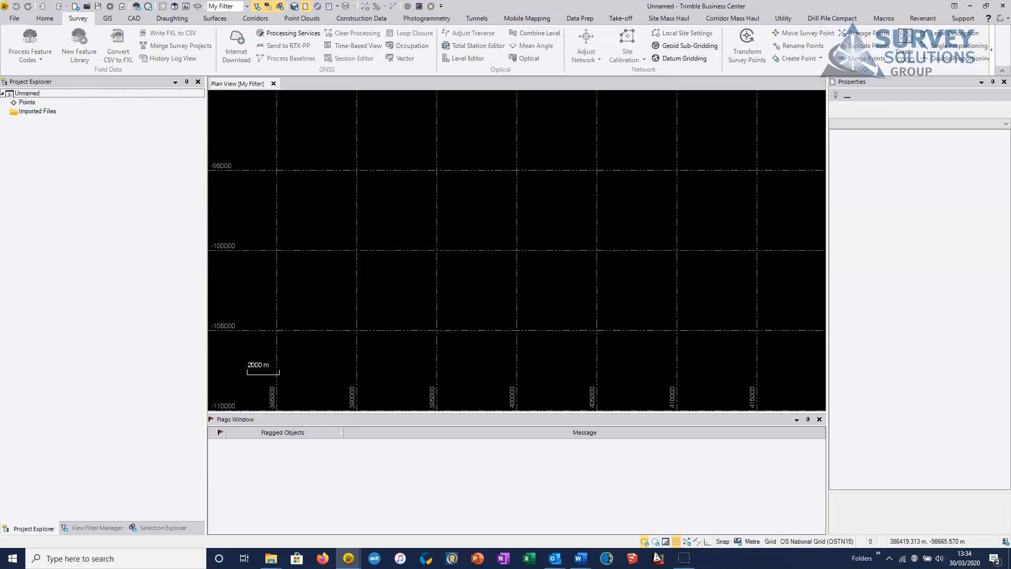
Import 7952.job and 7952DS.job from the Sample data folder in File Explorer into the new project's plan view.
{"action": "mouse_move", "coordinate": [271, 561]}
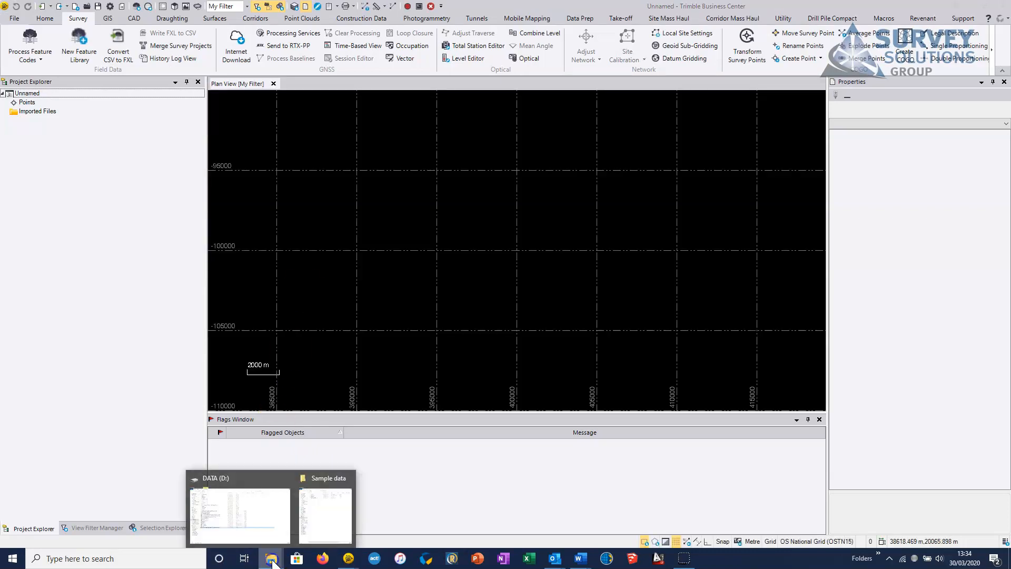
{"action": "left_click", "coordinate": [314, 516]}
{"action": "left_click_drag", "start_coordinate": [307, 9], "coordinate": [853, 203]}
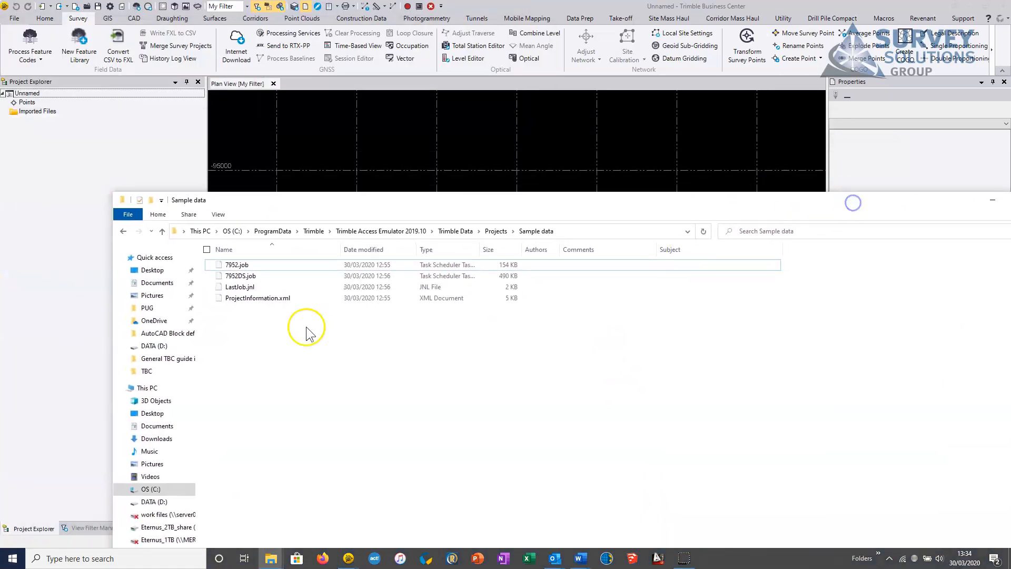
{"action": "left_click", "coordinate": [237, 265]}
{"action": "left_click", "coordinate": [240, 276], "text": "ctrl"}
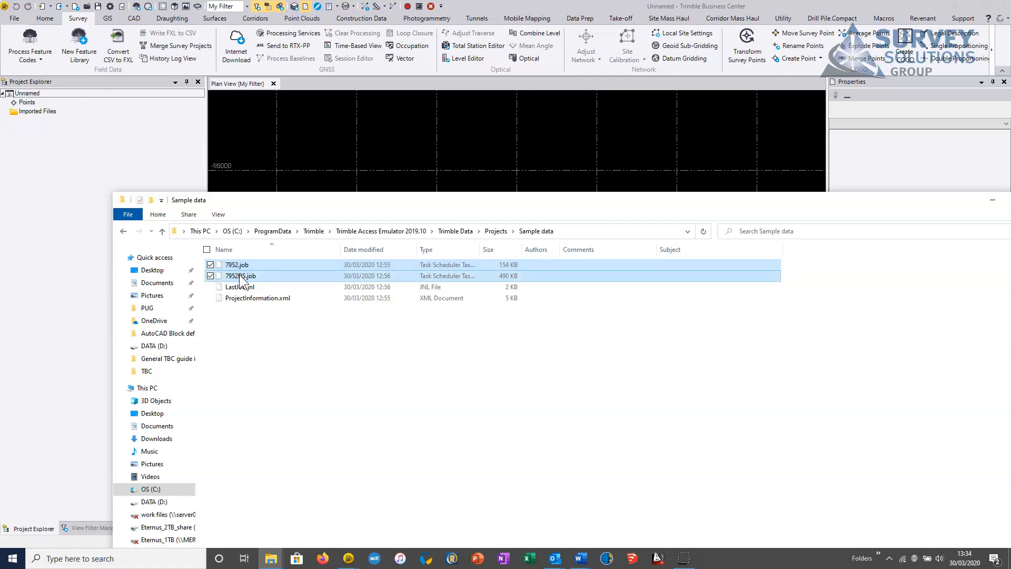
{"action": "left_click_drag", "start_coordinate": [240, 275], "coordinate": [444, 118]}
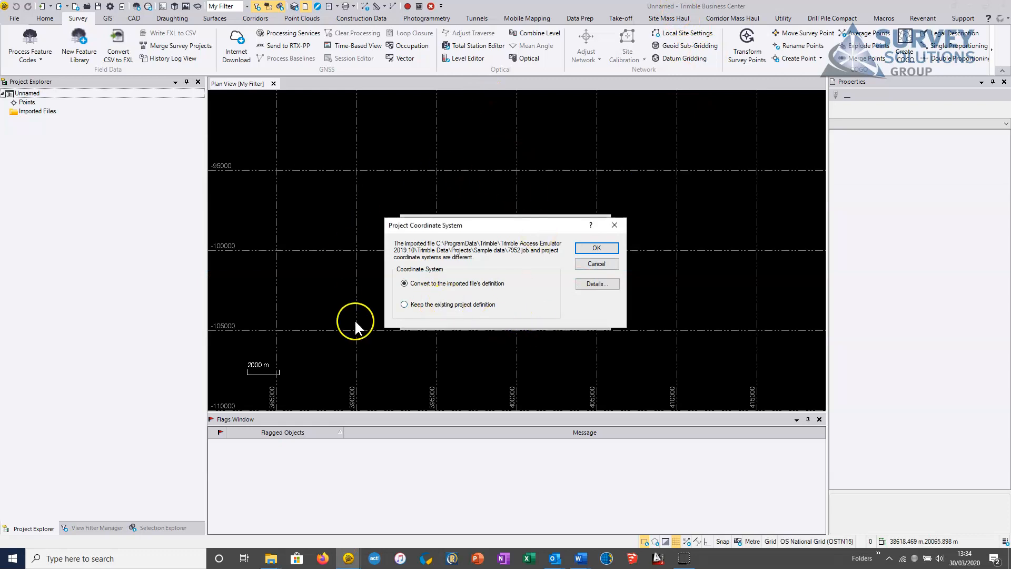
Choose to keep the existing project coordinate system definition for the imported 7952.job.
{"action": "left_click", "coordinate": [408, 304]}
{"action": "left_click", "coordinate": [405, 304]}
{"action": "left_click_drag", "start_coordinate": [457, 234], "coordinate": [381, 157]}
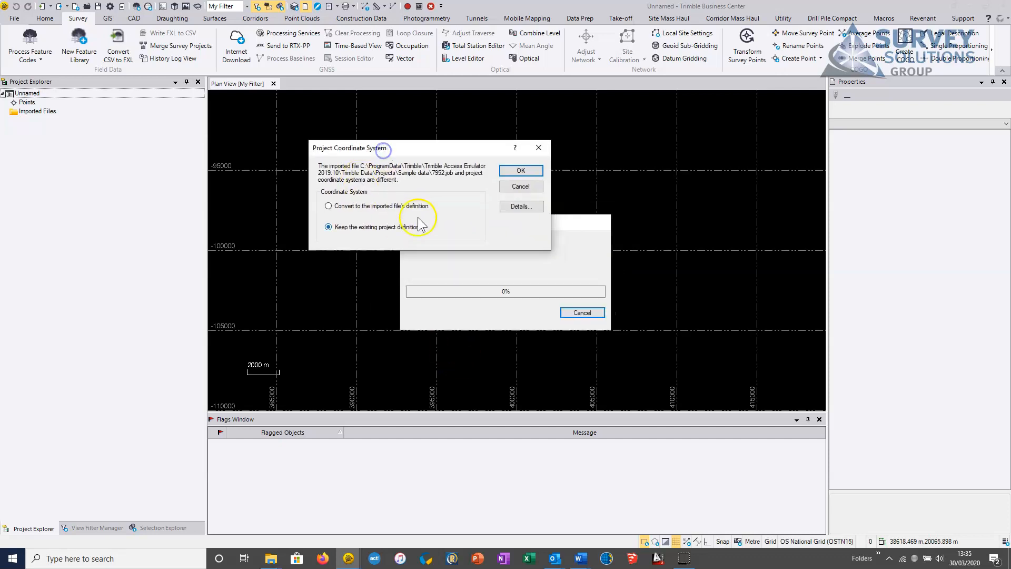
Open the coordinate system comparison report and check the project's parameters against those of 7952.job, including projection, local site settings and calibration.
{"action": "left_click", "coordinate": [521, 206]}
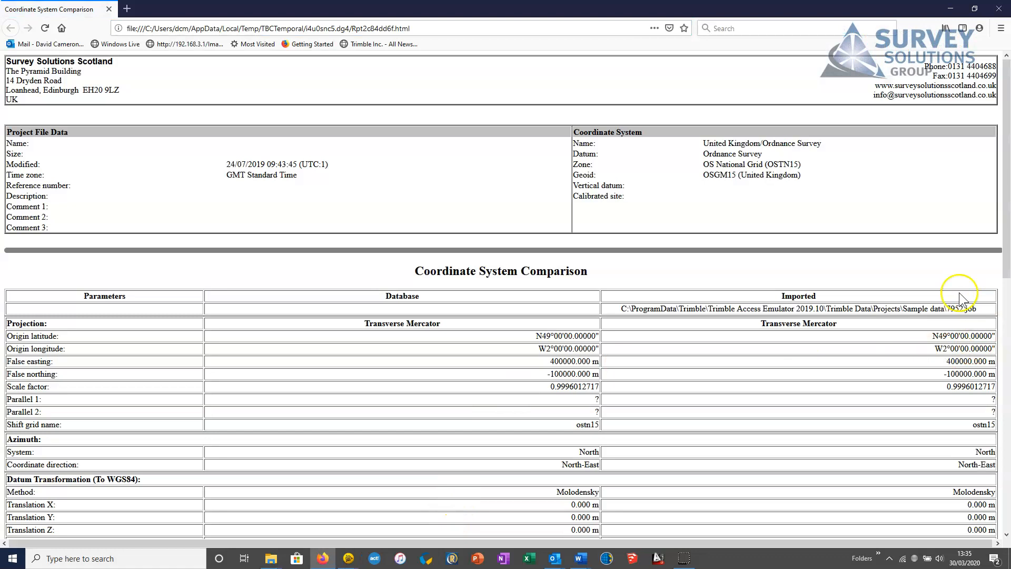
{"action": "scroll", "coordinate": [582, 379], "scroll_direction": "down", "scroll_amount": 3}
{"action": "scroll", "coordinate": [588, 385], "scroll_direction": "down", "scroll_amount": 2}
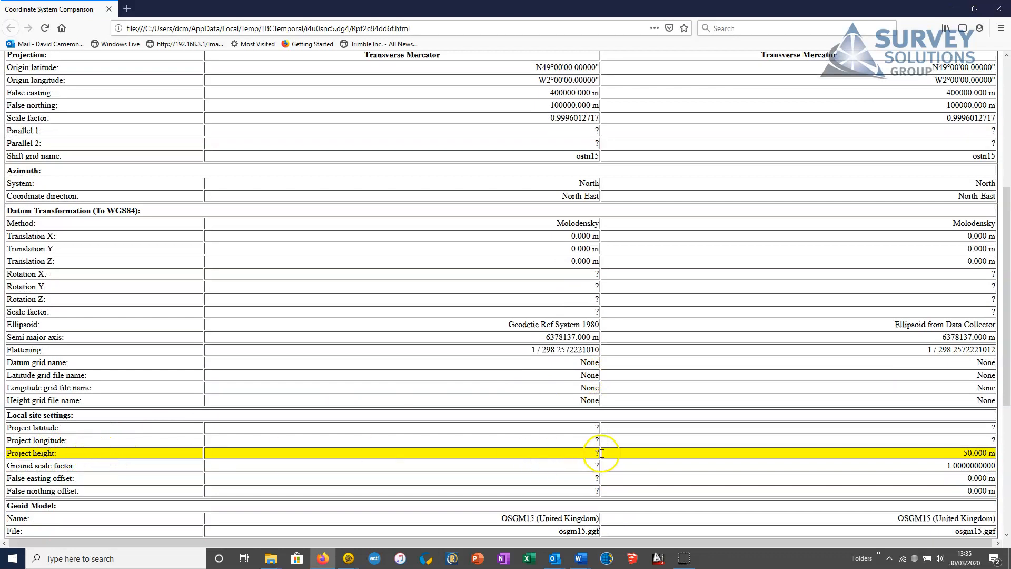
{"action": "scroll", "coordinate": [722, 440], "scroll_direction": "up", "scroll_amount": 2}
{"action": "scroll", "coordinate": [722, 440], "scroll_direction": "down", "scroll_amount": 3}
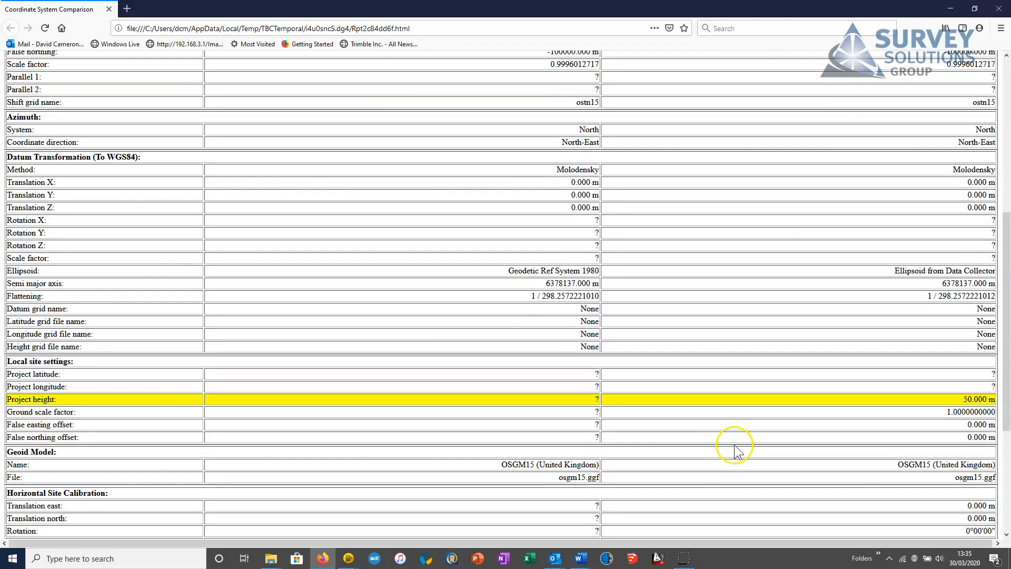
{"action": "scroll", "coordinate": [702, 435], "scroll_direction": "down", "scroll_amount": 4}
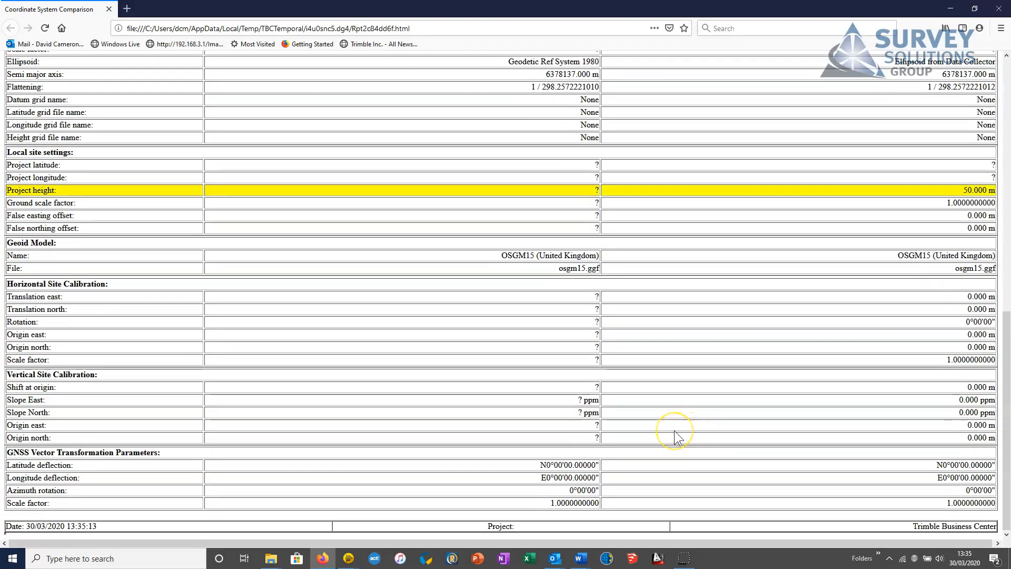
{"action": "scroll", "coordinate": [672, 435], "scroll_direction": "up", "scroll_amount": 10}
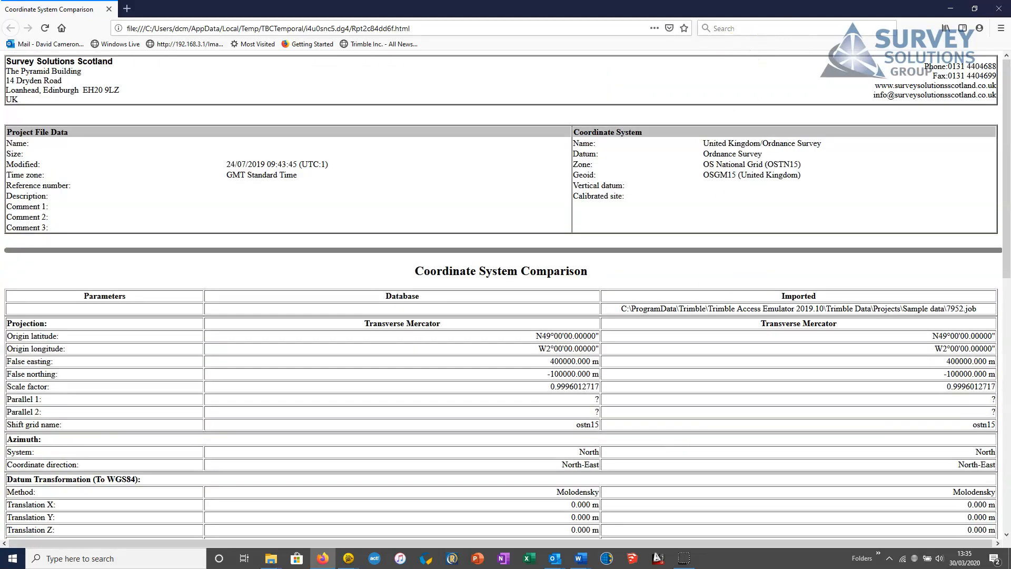
{"action": "left_click", "coordinate": [997, 8]}
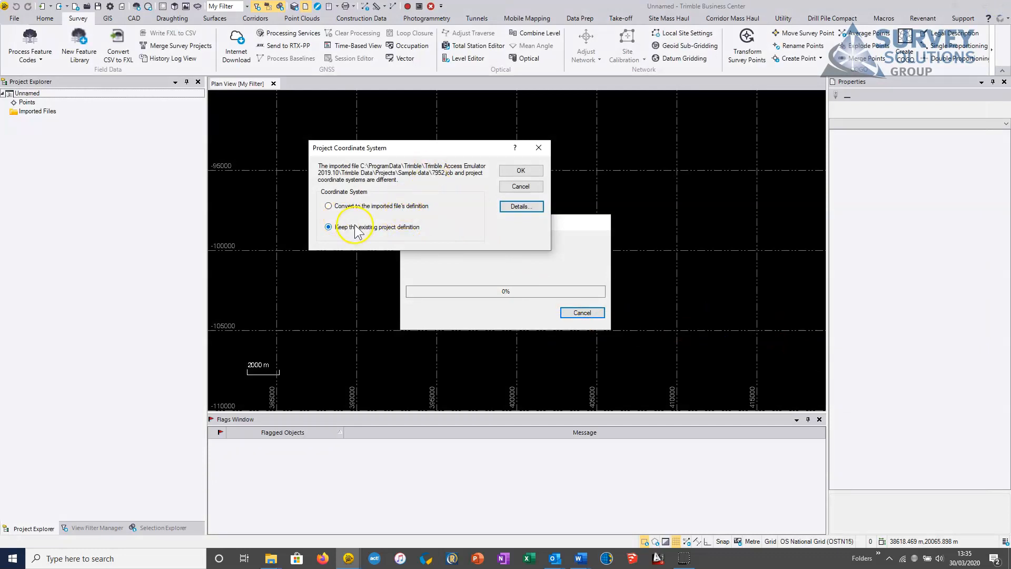
Accept the coordinate system choice for 7952.job and keep the existing project definition for 7952DS.job to finish the import.
{"action": "left_click", "coordinate": [513, 173]}
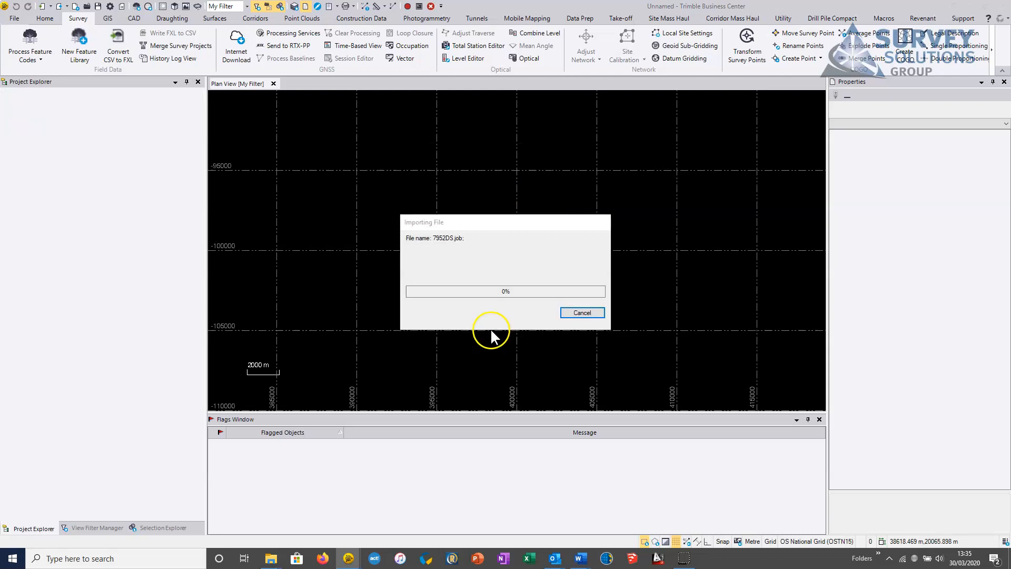
{"action": "left_click", "coordinate": [451, 304]}
{"action": "left_click", "coordinate": [593, 249]}
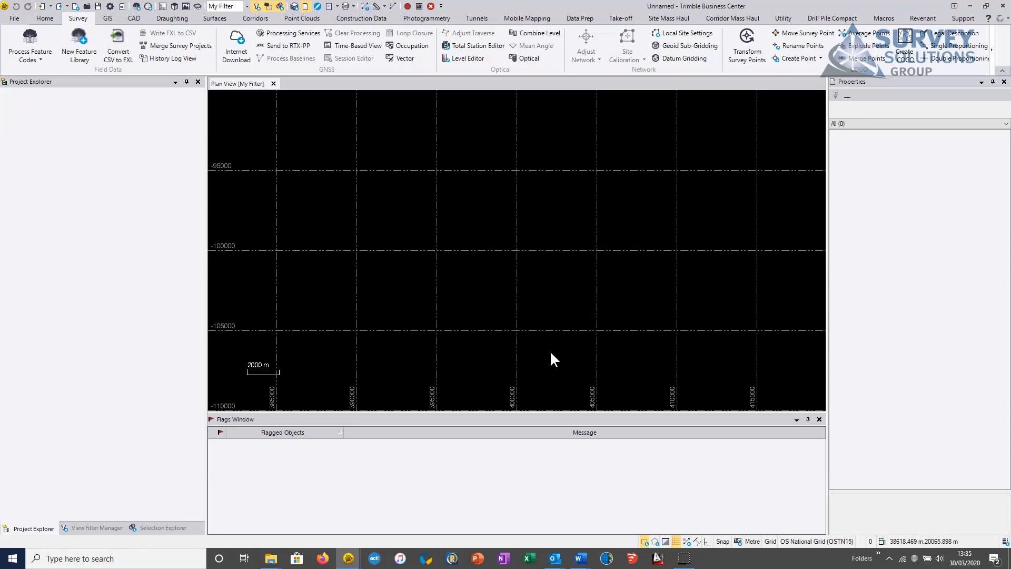
{"action": "left_click", "coordinate": [550, 293]}
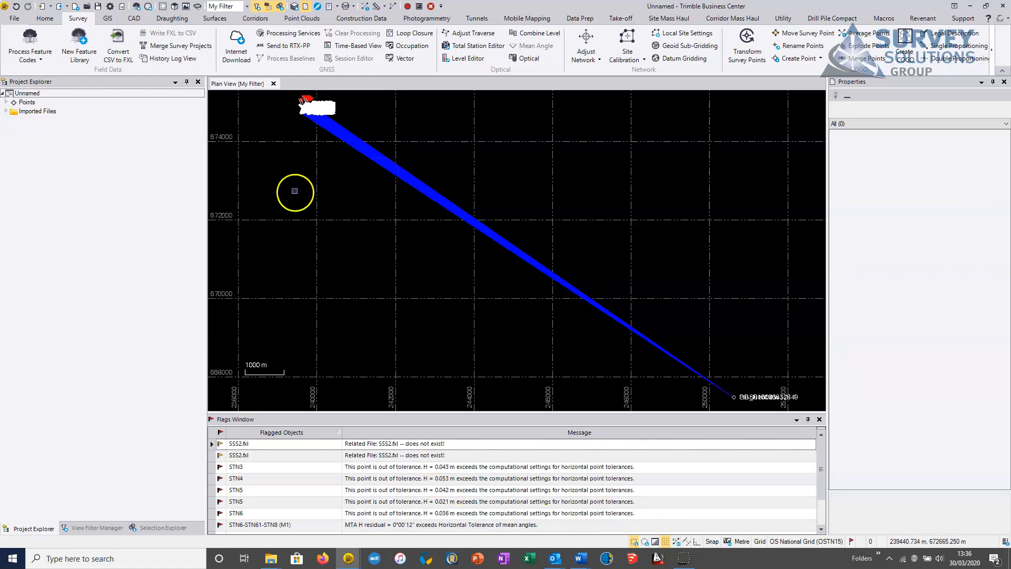
Examine the imported survey points and the GNSS vectors running to the distant base station in the plan view.
{"action": "middle_click_drag", "start_coordinate": [315, 161], "coordinate": [370, 189]}
{"action": "scroll", "coordinate": [445, 214], "scroll_direction": "up", "scroll_amount": 5}
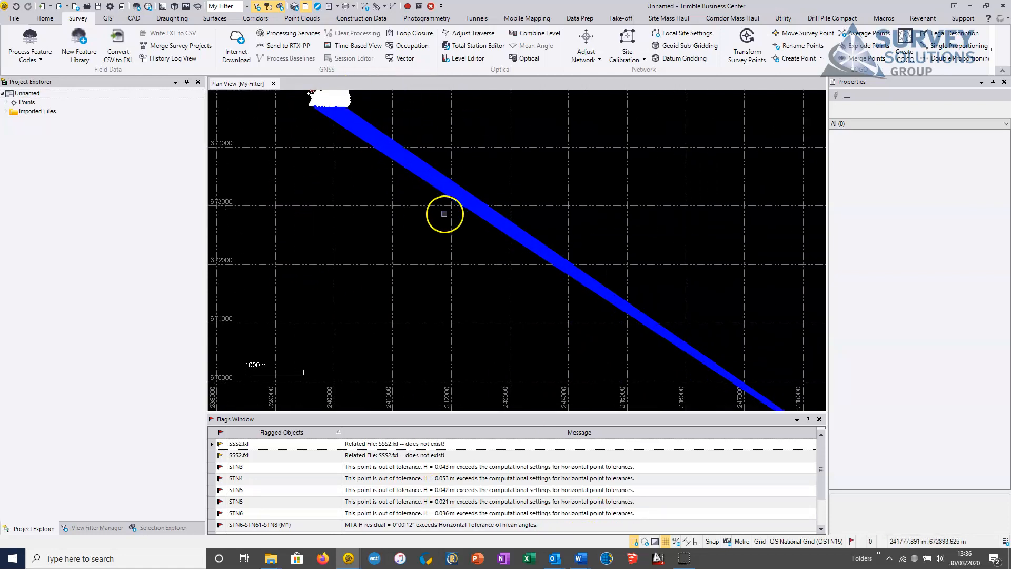
{"action": "middle_click_drag", "start_coordinate": [665, 256], "coordinate": [294, 31]}
{"action": "middle_click_drag", "start_coordinate": [636, 326], "coordinate": [219, 92]}
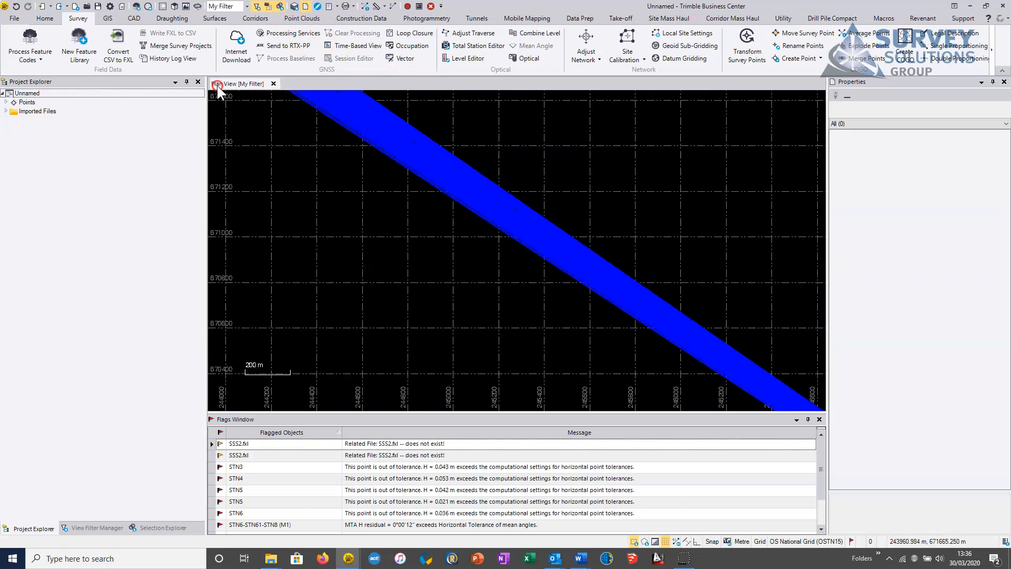
{"action": "middle_click_drag", "start_coordinate": [642, 300], "coordinate": [336, 39]}
{"action": "middle_click_drag", "start_coordinate": [611, 285], "coordinate": [292, 42]}
{"action": "middle_click_drag", "start_coordinate": [332, 127], "coordinate": [747, 422]}
{"action": "scroll", "coordinate": [679, 379], "scroll_direction": "down", "scroll_amount": 3}
{"action": "middle_click_drag", "start_coordinate": [468, 171], "coordinate": [661, 413]}
{"action": "middle_click_drag", "start_coordinate": [387, 210], "coordinate": [723, 367]}
{"action": "middle_click_drag", "start_coordinate": [502, 260], "coordinate": [385, 166]}
{"action": "scroll", "coordinate": [609, 322], "scroll_direction": "up", "scroll_amount": 7}
{"action": "scroll", "coordinate": [384, 166], "scroll_direction": "up", "scroll_amount": 1}
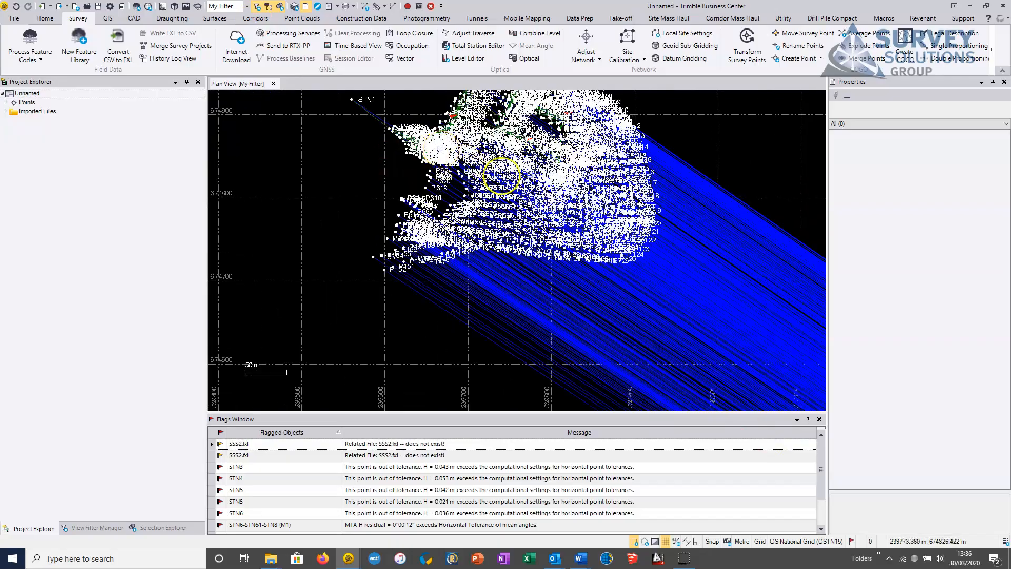
{"action": "scroll", "coordinate": [445, 126], "scroll_direction": "up", "scroll_amount": 5}
{"action": "scroll", "coordinate": [383, 131], "scroll_direction": "up", "scroll_amount": 5}
{"action": "middle_click_drag", "start_coordinate": [595, 169], "coordinate": [471, 271]}
{"action": "scroll", "coordinate": [472, 270], "scroll_direction": "down", "scroll_amount": 3}
{"action": "middle_click_drag", "start_coordinate": [591, 225], "coordinate": [398, 163]}
{"action": "scroll", "coordinate": [496, 327], "scroll_direction": "down", "scroll_amount": 2}
{"action": "scroll", "coordinate": [421, 295], "scroll_direction": "down", "scroll_amount": 4}
{"action": "middle_click_drag", "start_coordinate": [384, 308], "coordinate": [583, 357]}
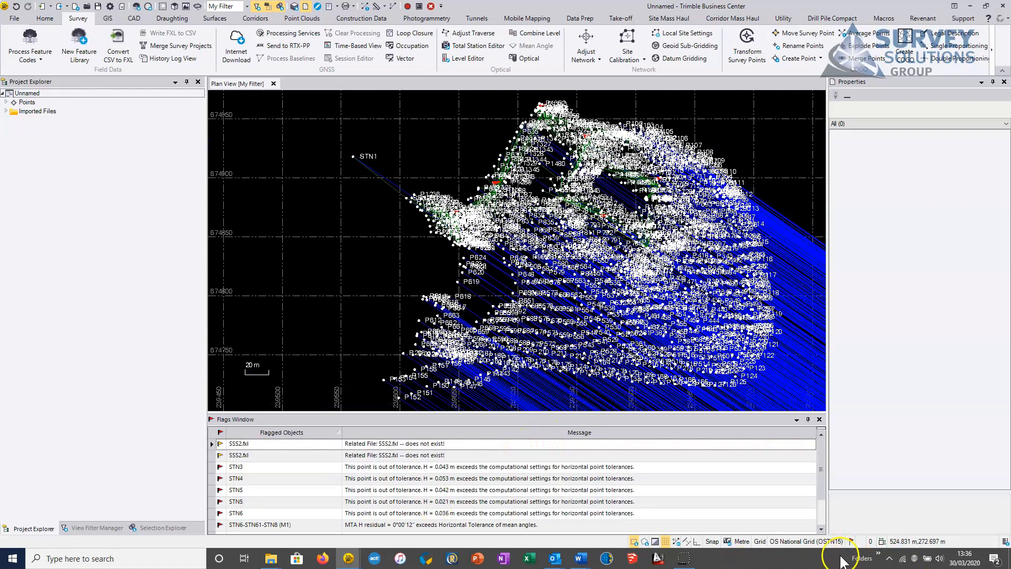
Review the project's flagged objects and their messages, covering the feature library file, the stations and the mean angles.
{"action": "left_click", "coordinate": [851, 541]}
{"action": "left_click", "coordinate": [851, 542]}
{"action": "left_click", "coordinate": [852, 542]}
{"action": "left_click", "coordinate": [852, 541]}
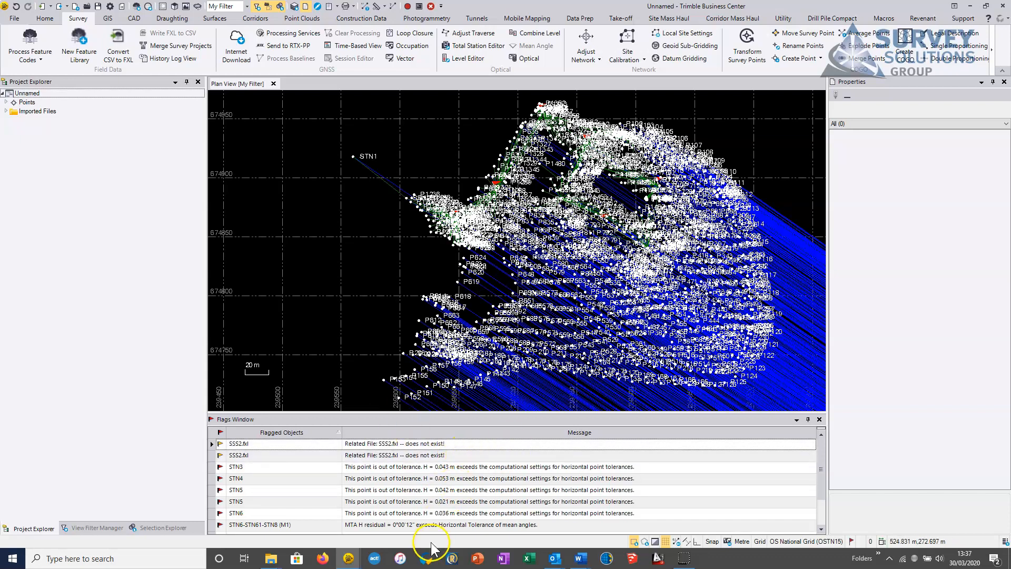
{"action": "scroll", "coordinate": [406, 523], "scroll_direction": "down", "scroll_amount": 2}
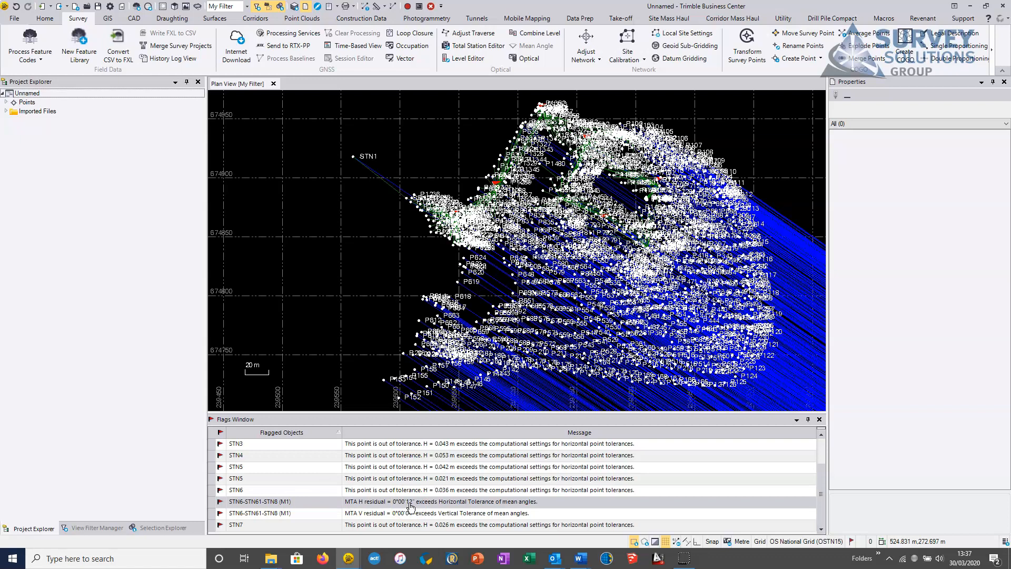
{"action": "left_click", "coordinate": [463, 495]}
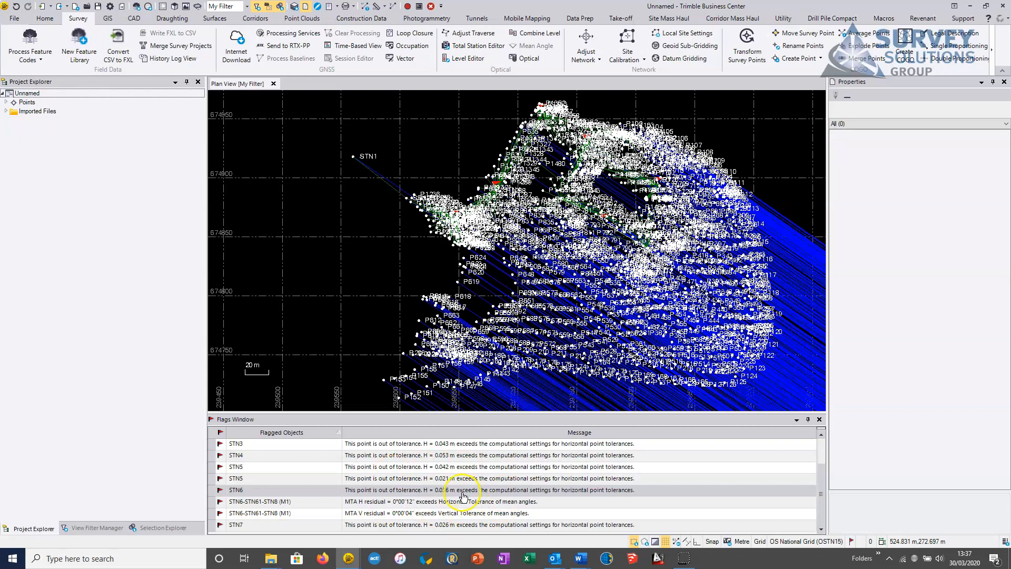
{"action": "scroll", "coordinate": [457, 493], "scroll_direction": "up", "scroll_amount": 1}
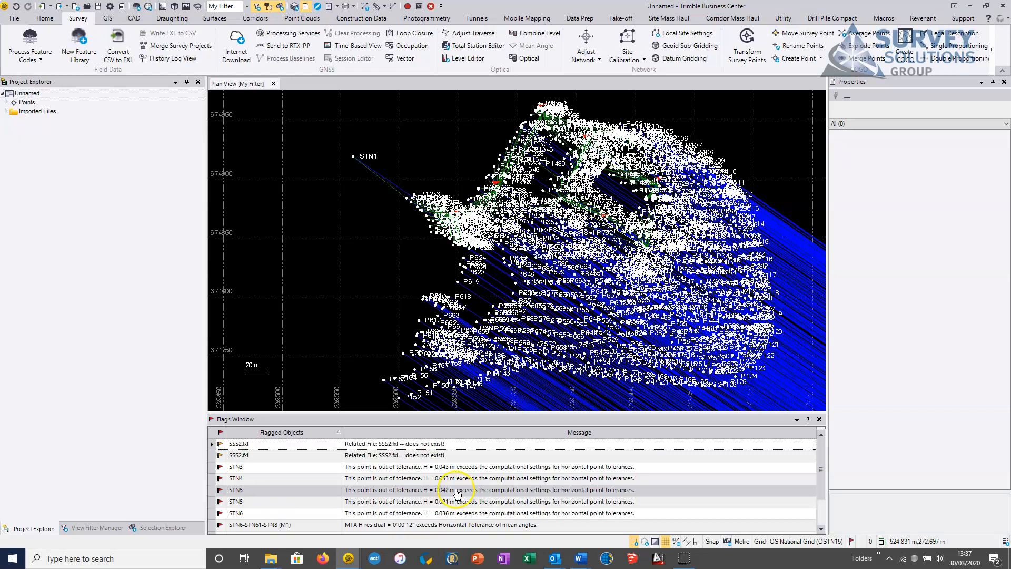
{"action": "left_click", "coordinate": [387, 444]}
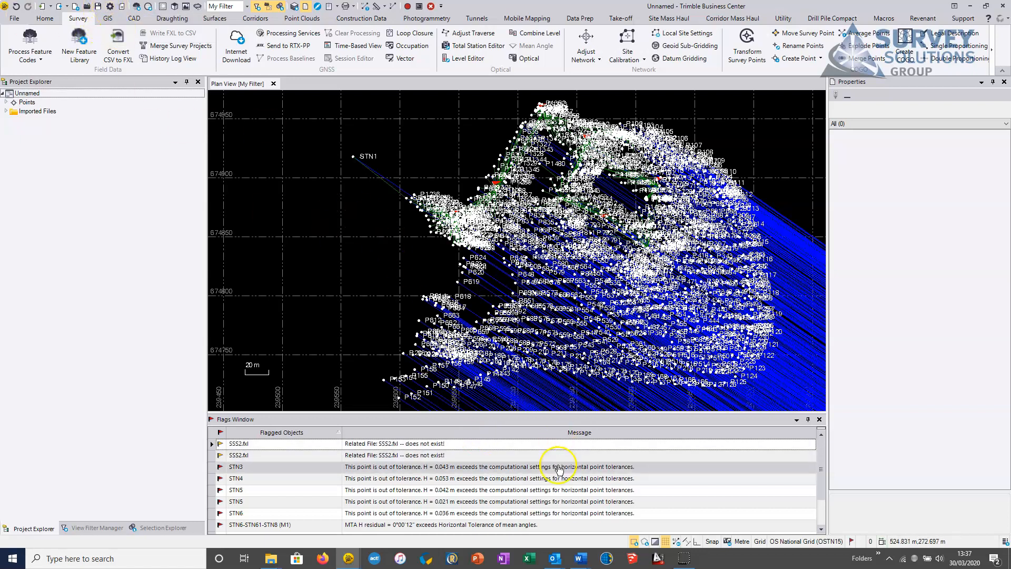
Set the project's feature definition file for feature code processing to SSS2.fxl from the TBC feature files folder.
{"action": "left_click", "coordinate": [110, 6]}
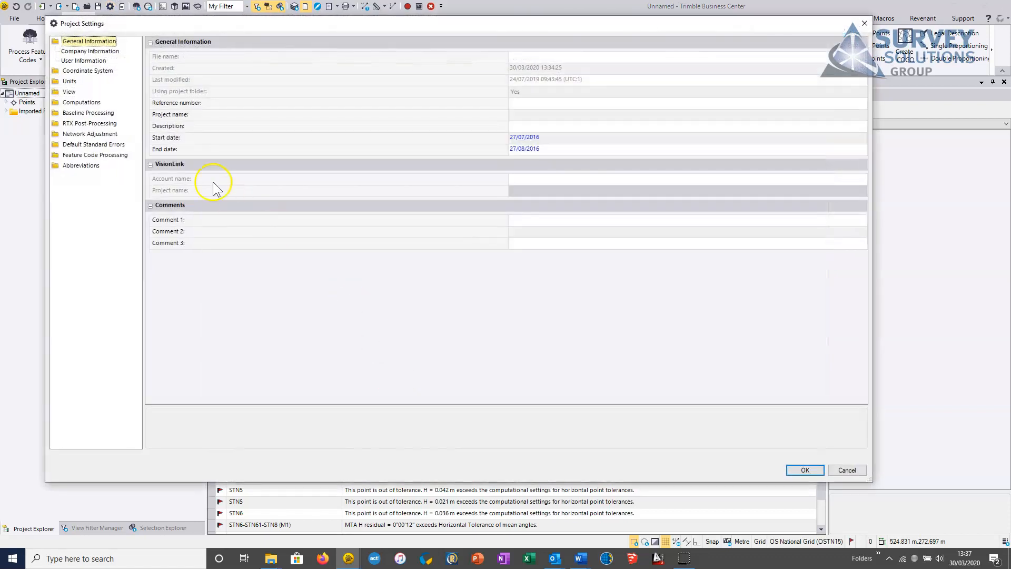
{"action": "left_click", "coordinate": [95, 155]}
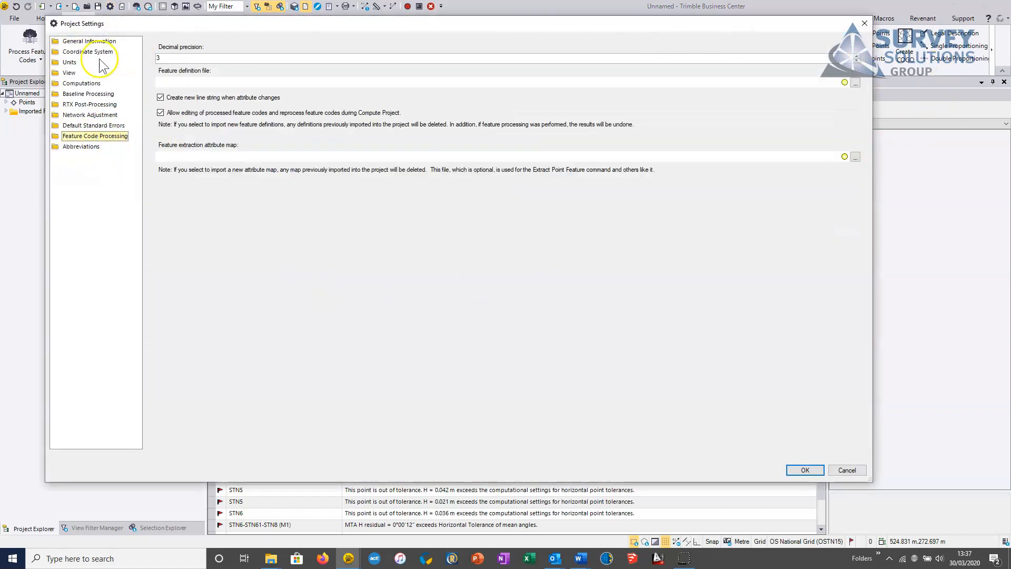
{"action": "left_click", "coordinate": [175, 83]}
{"action": "left_click", "coordinate": [855, 83]}
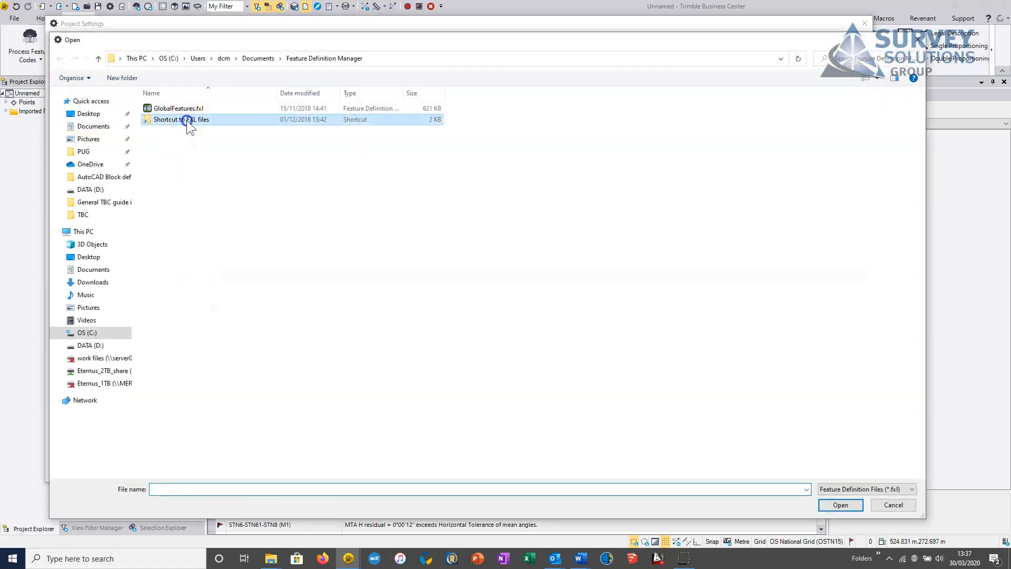
{"action": "double_click", "coordinate": [185, 121]}
{"action": "scroll", "coordinate": [207, 317], "scroll_direction": "down", "scroll_amount": 1}
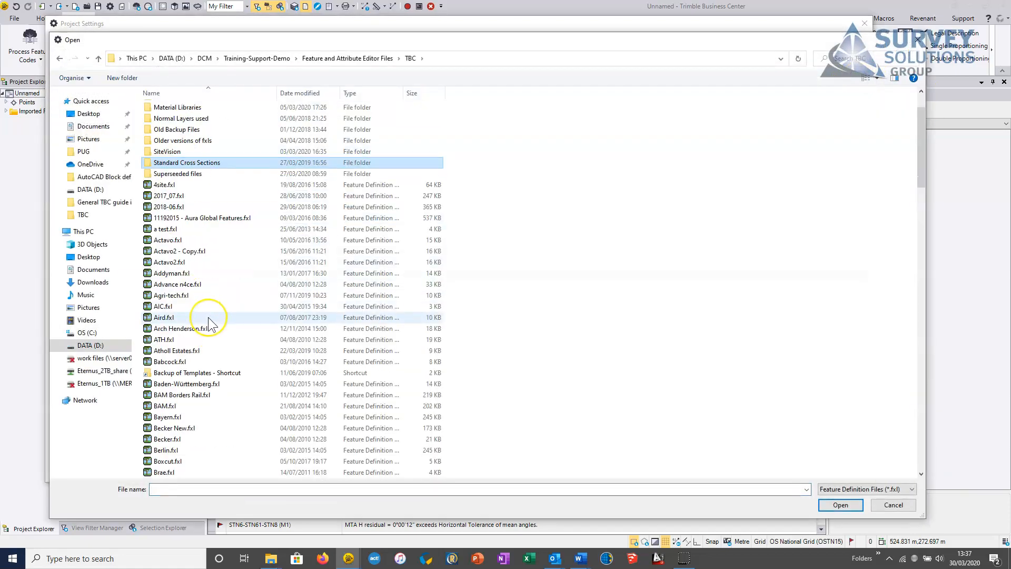
{"action": "key", "text": "s"}
{"action": "key", "text": "s"}
{"action": "key", "text": "s"}
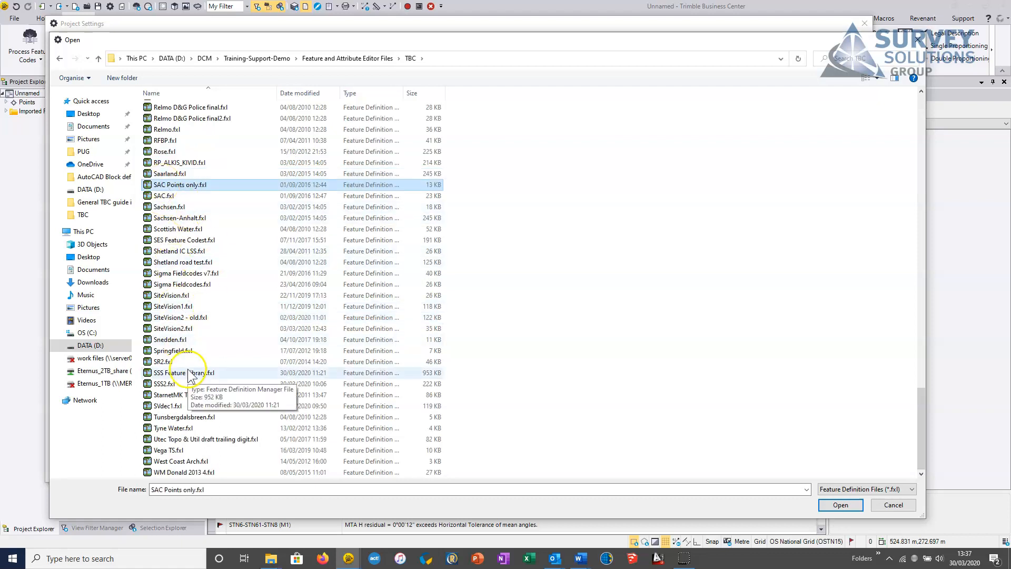
{"action": "left_click", "coordinate": [167, 383]}
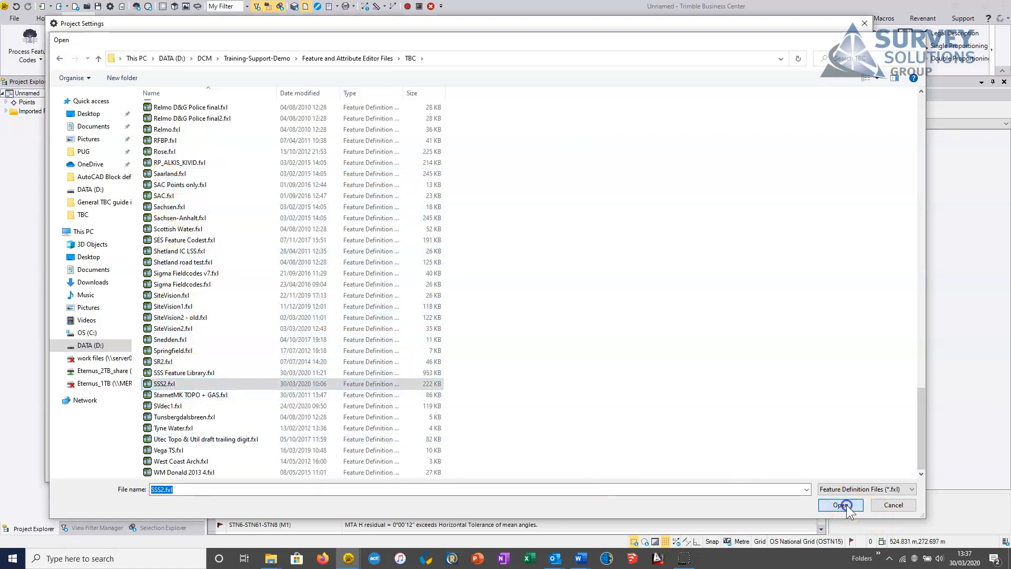
{"action": "left_click", "coordinate": [840, 504]}
{"action": "left_click", "coordinate": [804, 470]}
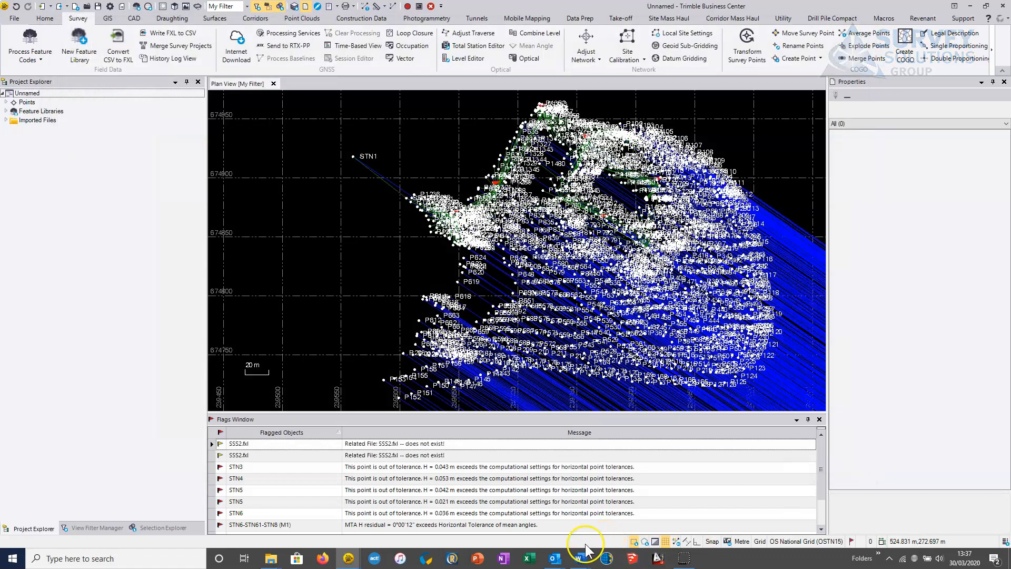
{"action": "mouse_move", "coordinate": [420, 211]}
{"action": "middle_mouse_down"}
{"action": "mouse_move", "coordinate": [484, 228]}
{"action": "mouse_move", "coordinate": [429, 217]}
{"action": "middle_mouse_up"}
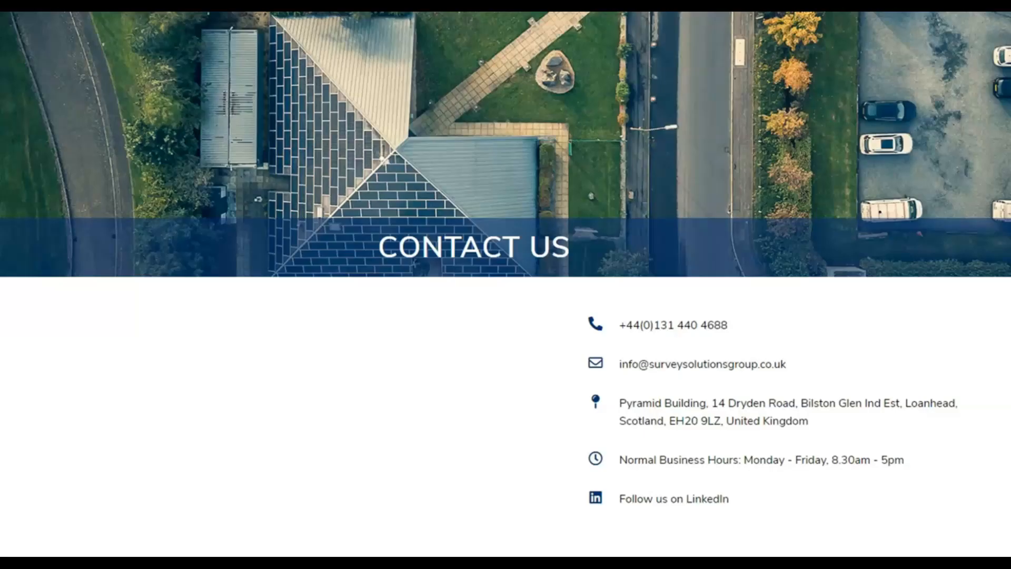